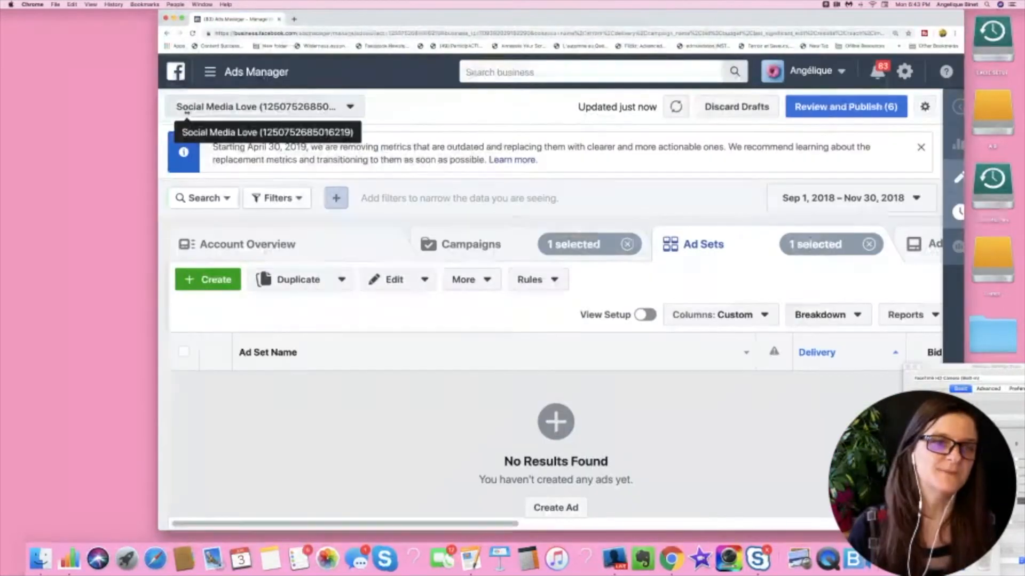
# Step: Open Audience Insights from the full list of business tools and start with the Everyone on Facebook audience
pyautogui.moveTo(158, 107); pyautogui.dragTo(37, 119)
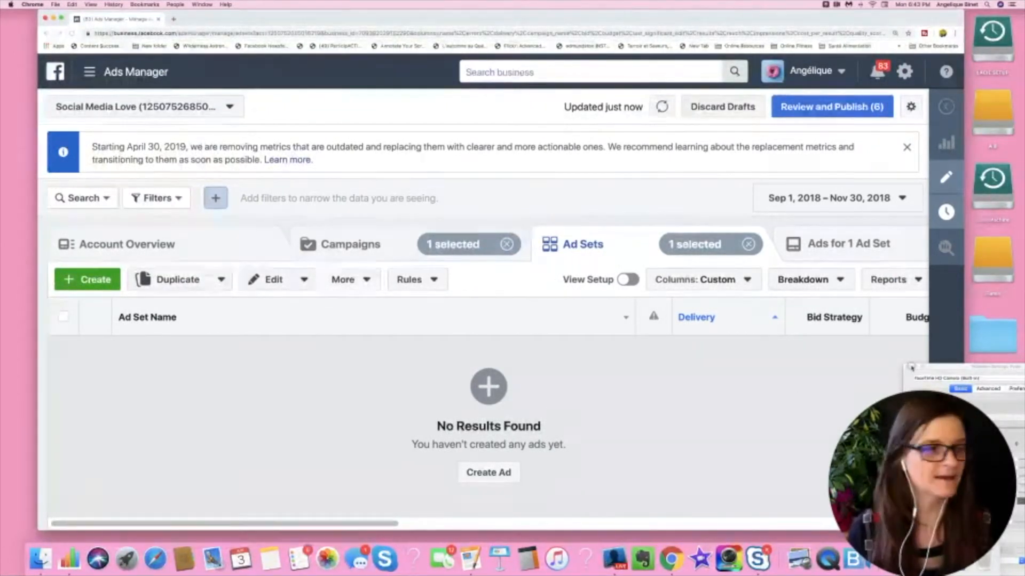
pyautogui.click(88, 76)
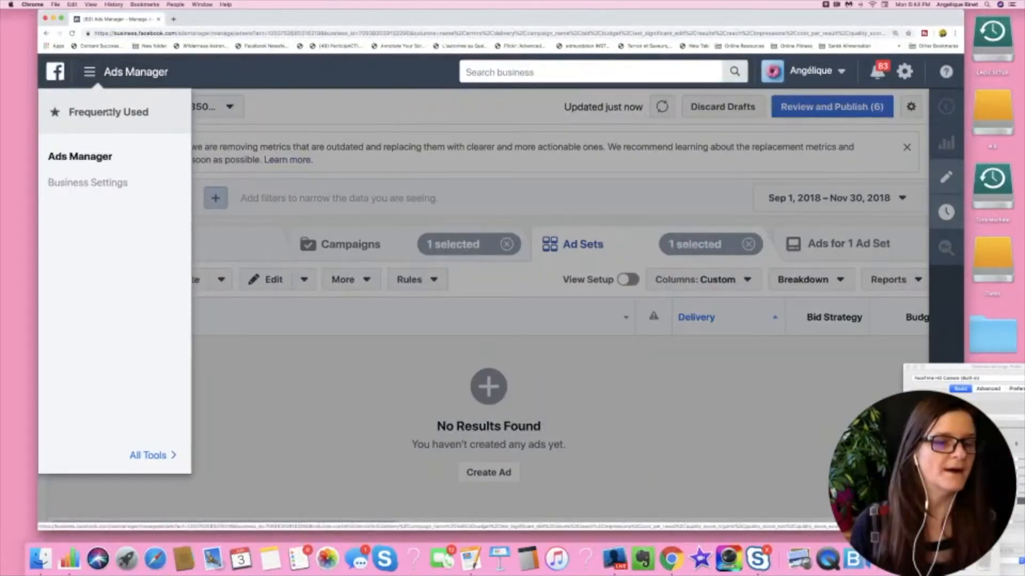
pyautogui.click(133, 463)
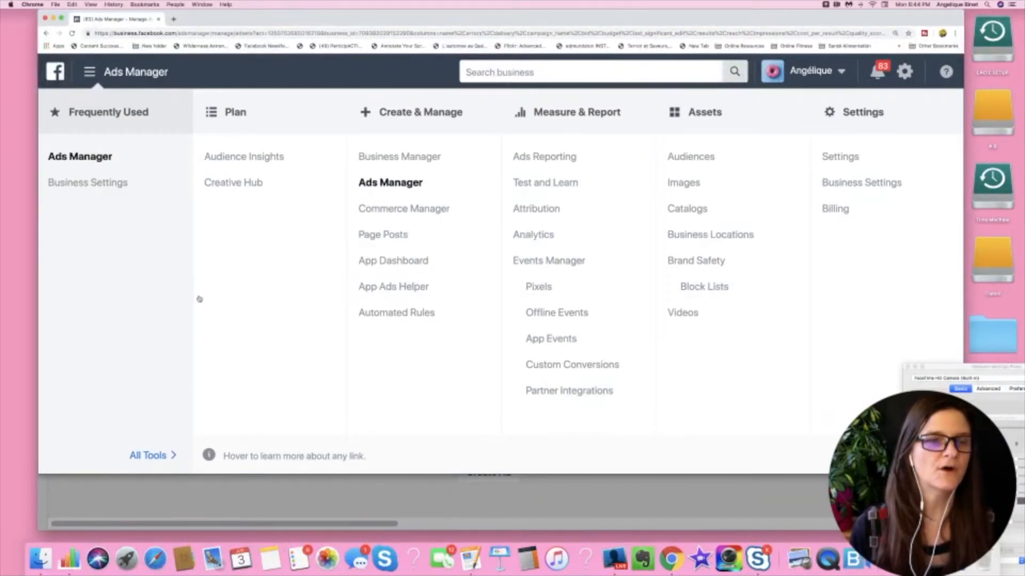
pyautogui.click(226, 160)
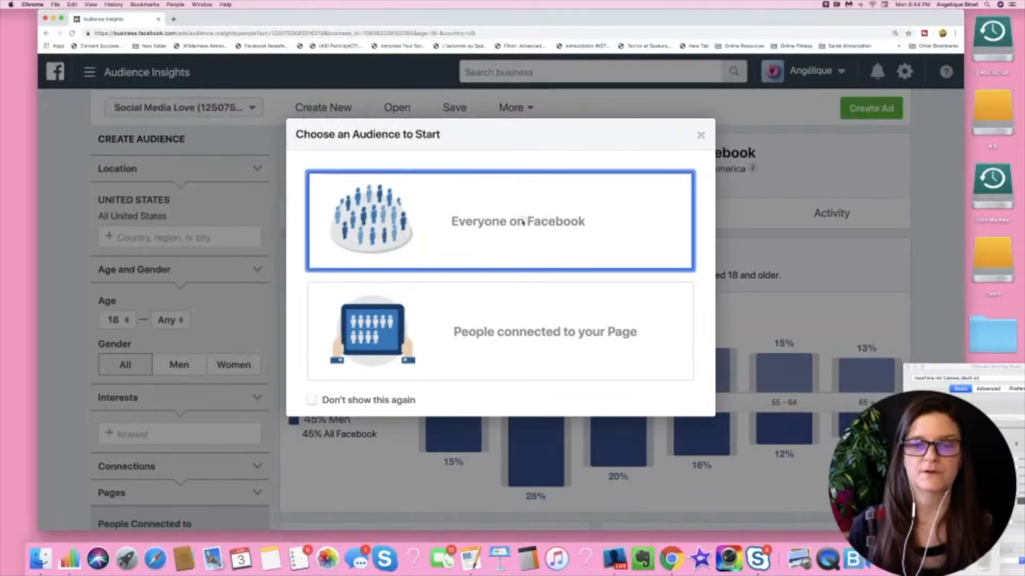
pyautogui.click(499, 221)
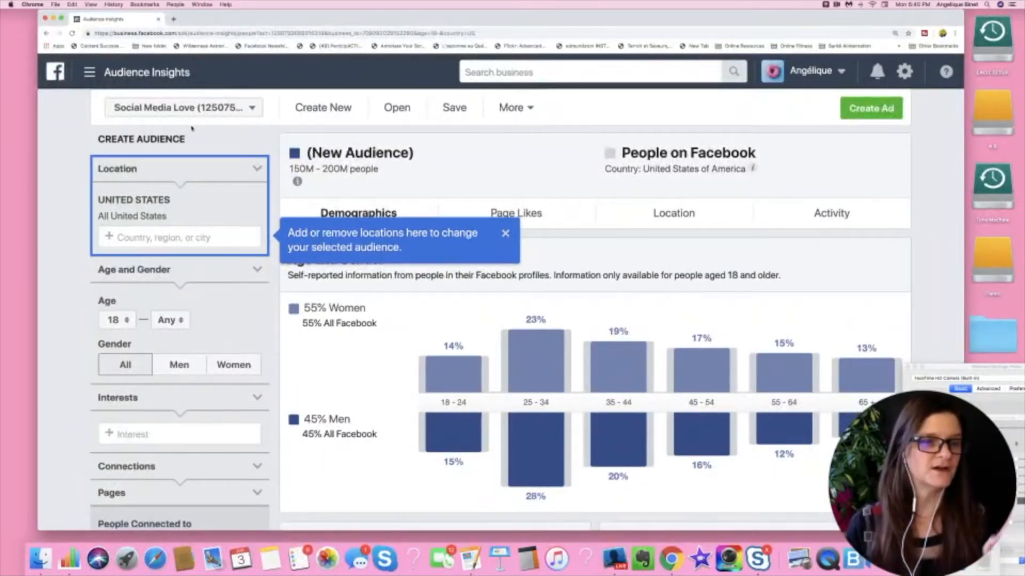
# Step: Replace the United States with the country Canada as the audience location
pyautogui.moveTo(255, 199)
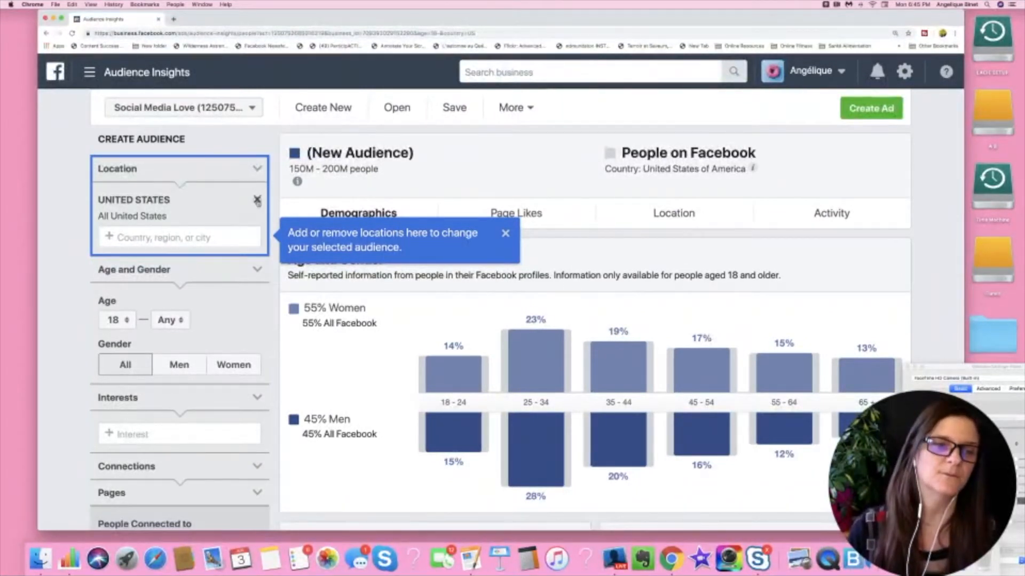
pyautogui.click(257, 201)
pyautogui.write('canada')
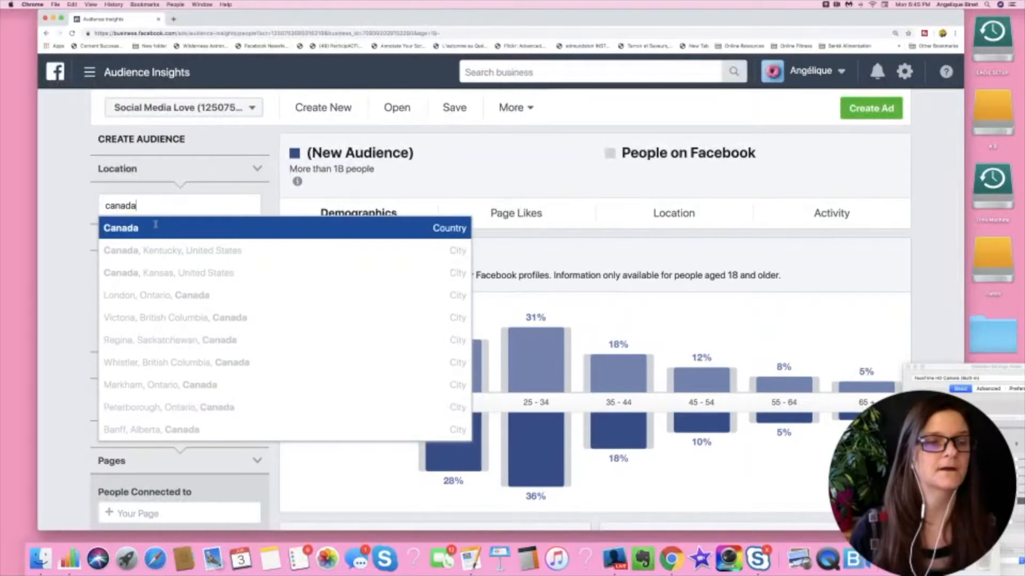
pyautogui.click(149, 227)
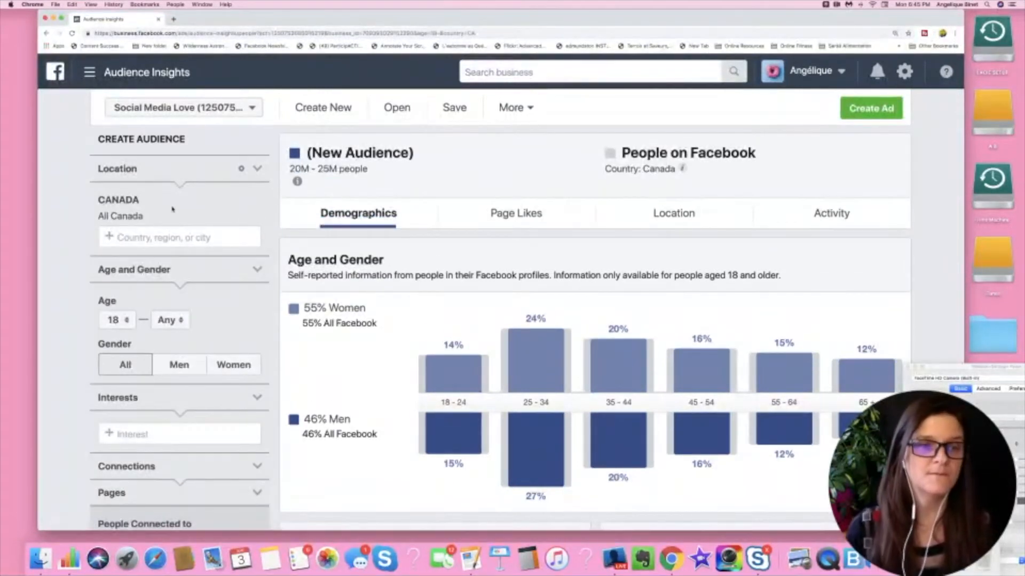
# Step: Limit the audience to women aged 25 to 65+
pyautogui.click(225, 368)
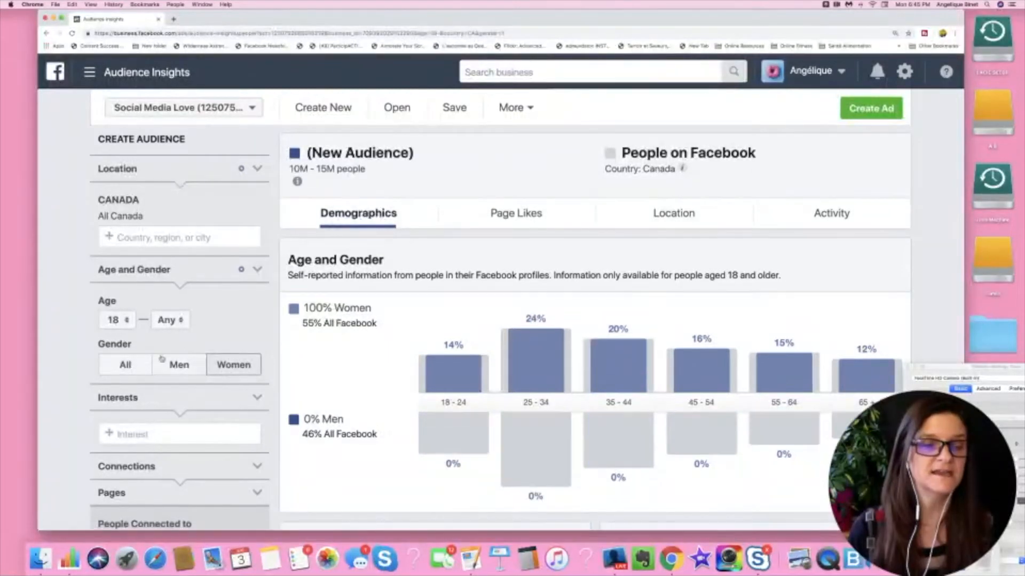
pyautogui.click(121, 323)
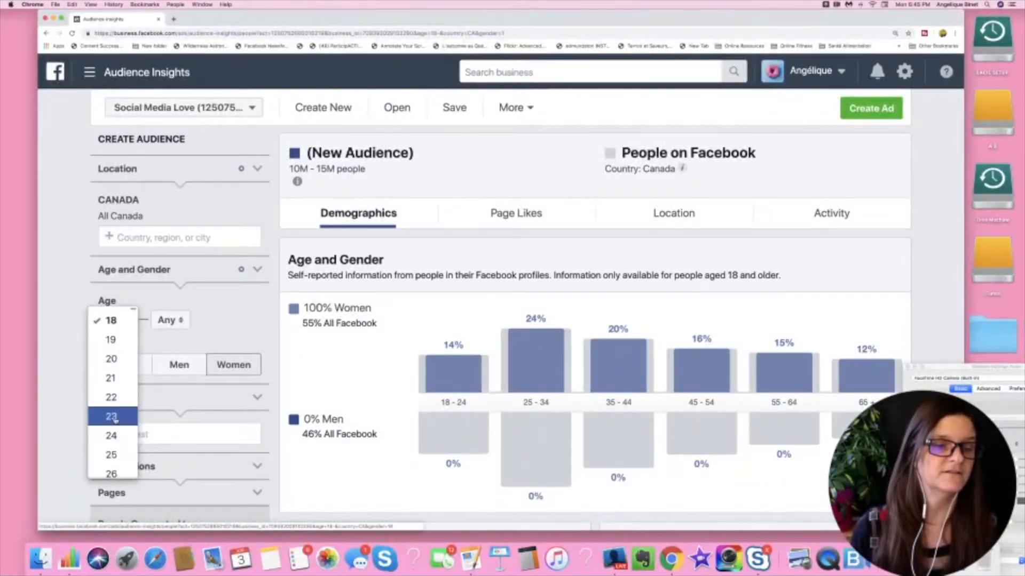
pyautogui.click(111, 454)
pyautogui.click(180, 322)
pyautogui.scroll(-10, 162, 417)
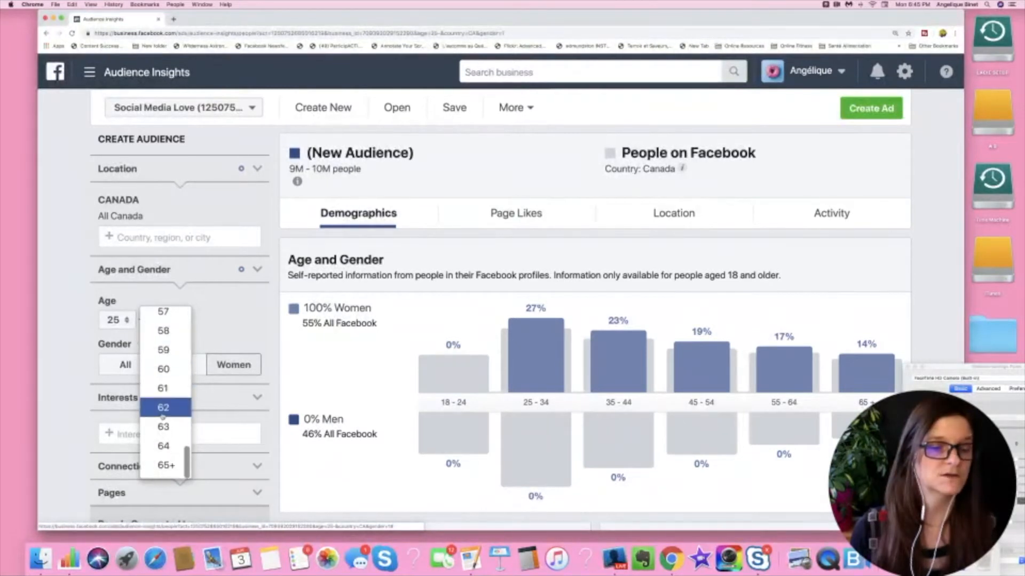
pyautogui.click(166, 465)
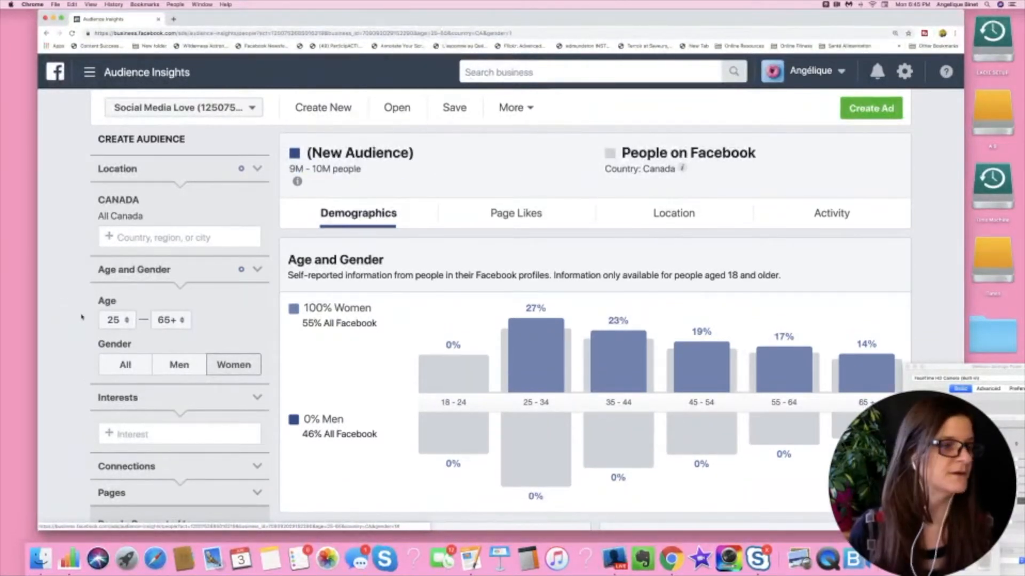
# Step: Examine how the selected women are distributed across the age groups in the Age and Gender chart
pyautogui.scroll(-1, 224, 317)
pyautogui.scroll(1, 224, 317)
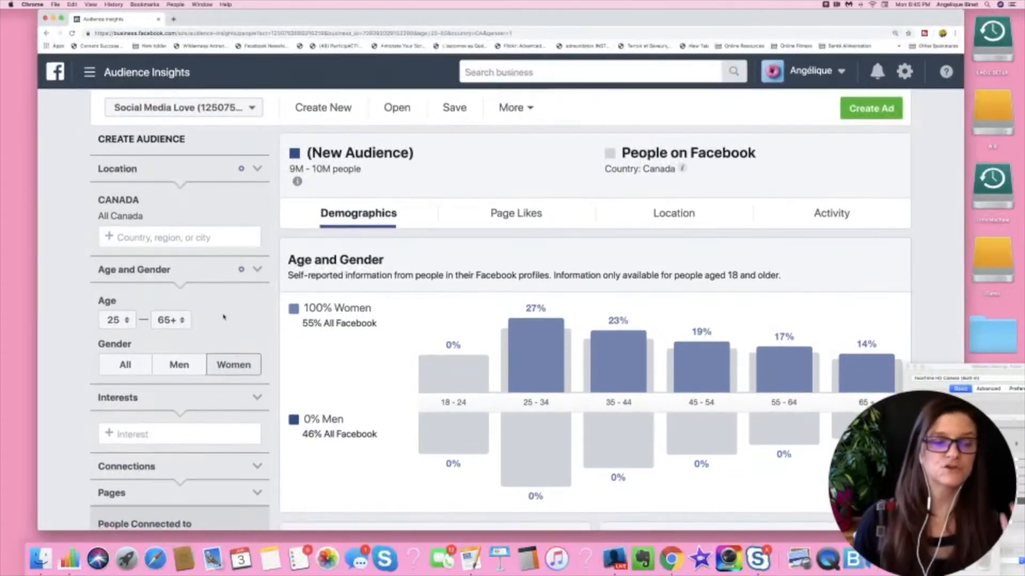
pyautogui.scroll(-2, 224, 317)
pyautogui.scroll(2, 223, 317)
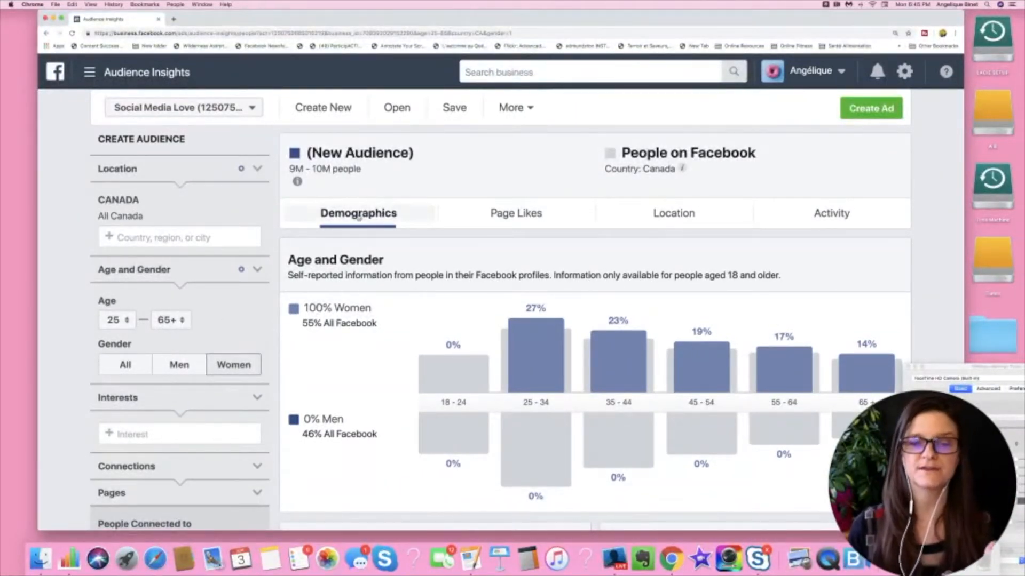
pyautogui.moveTo(530, 387)
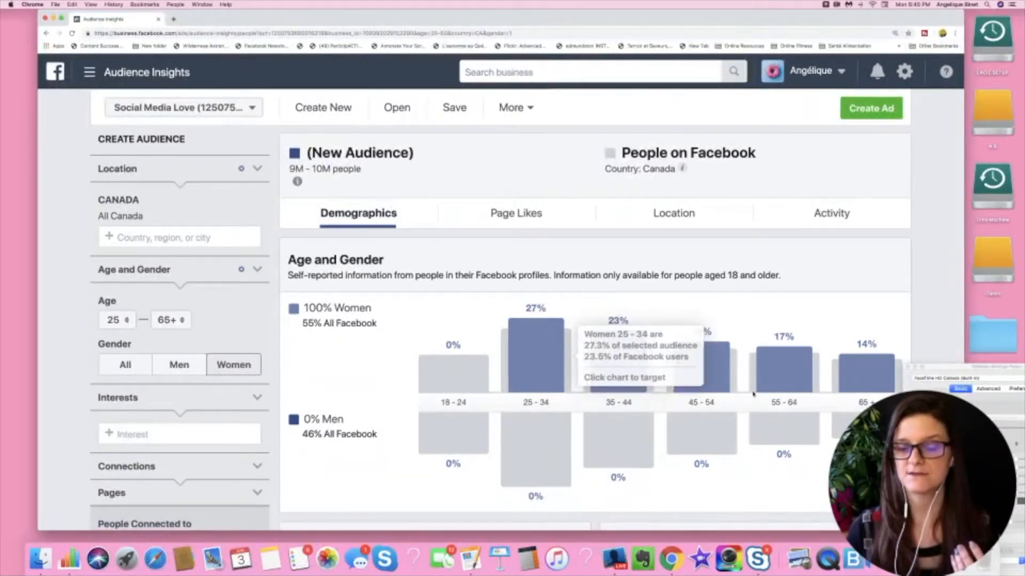
pyautogui.moveTo(756, 395)
pyautogui.moveTo(551, 363)
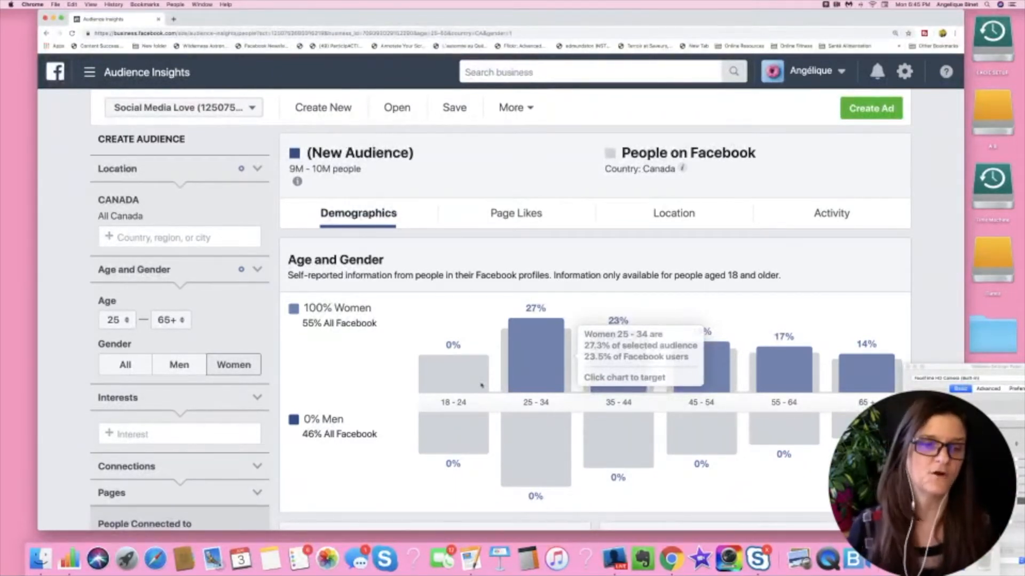
pyautogui.click(168, 437)
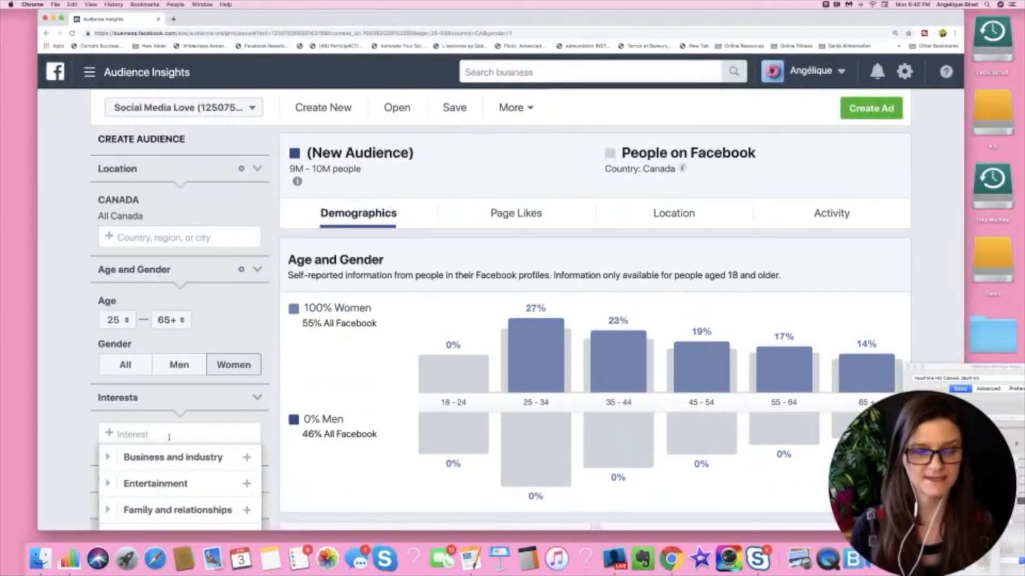
pyautogui.write('s')
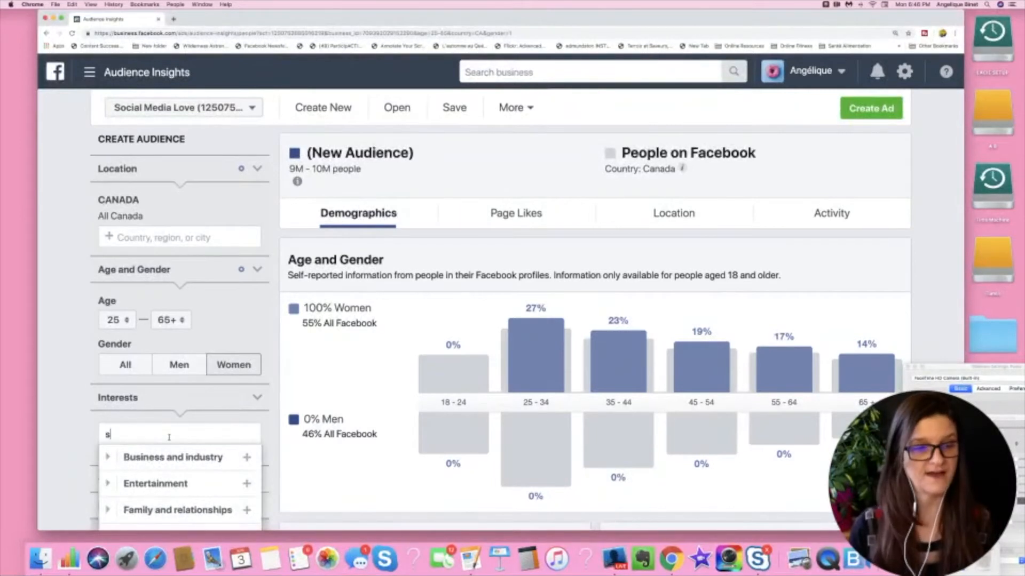
pyautogui.press('BackSpace')
pyautogui.write('en')
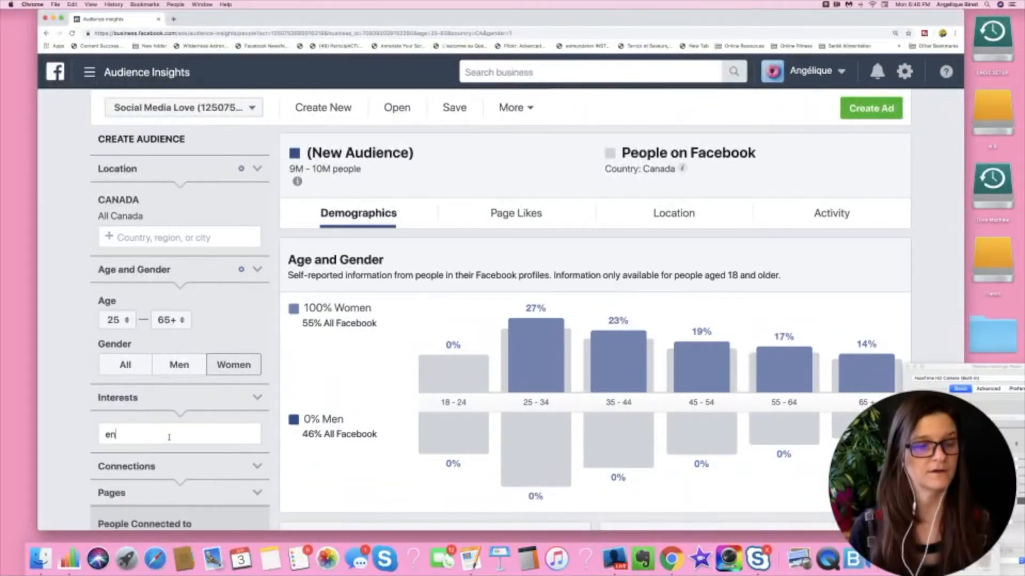
pyautogui.write('trepe')
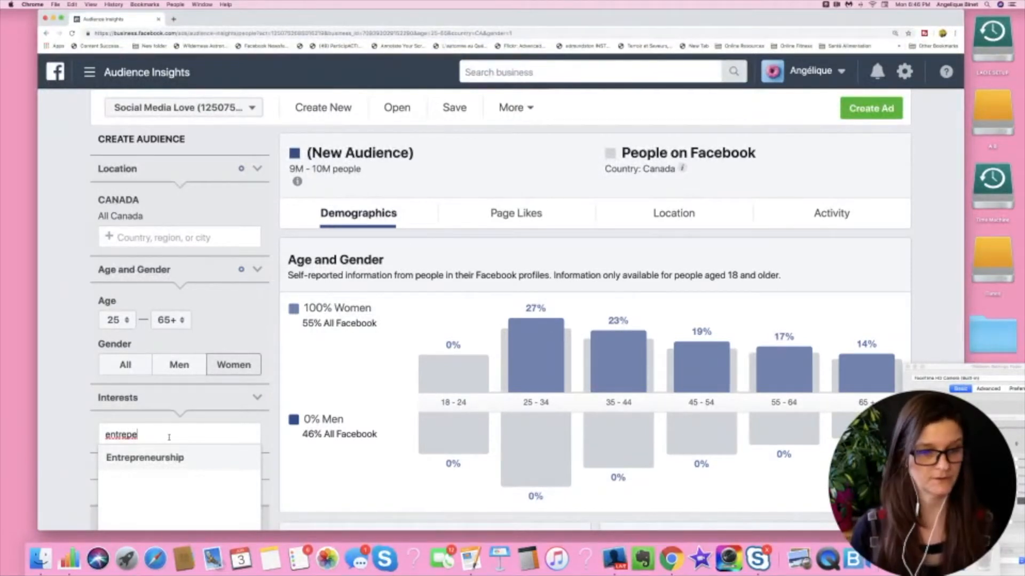
pyautogui.press('BackSpace')
pyautogui.press('BackSpace')
pyautogui.press('BackSpace')
pyautogui.press('BackSpace')
pyautogui.press('BackSpace')
pyautogui.press('BackSpace')
pyautogui.press('BackSpace')
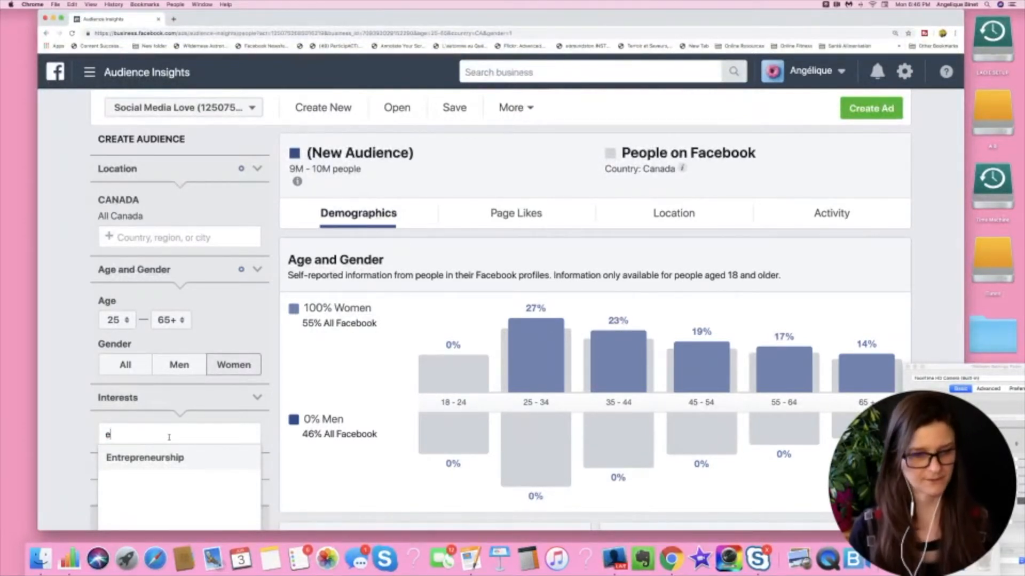
# Step: Search the interests for "small" and add Small and medium enterprises to the audience
pyautogui.write('sa')
pyautogui.press('BackSpace')
pyautogui.write('mall')
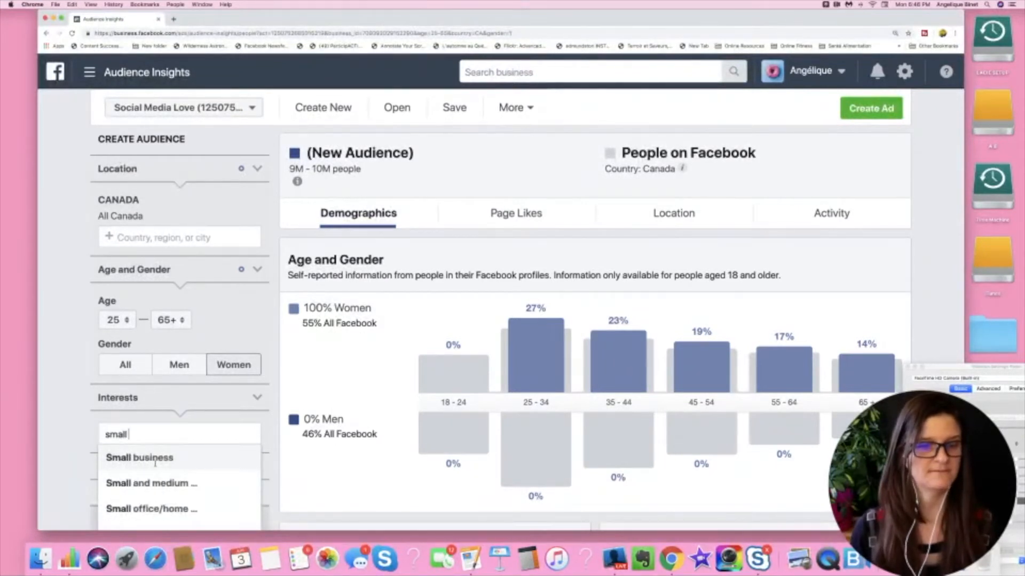
pyautogui.click(140, 483)
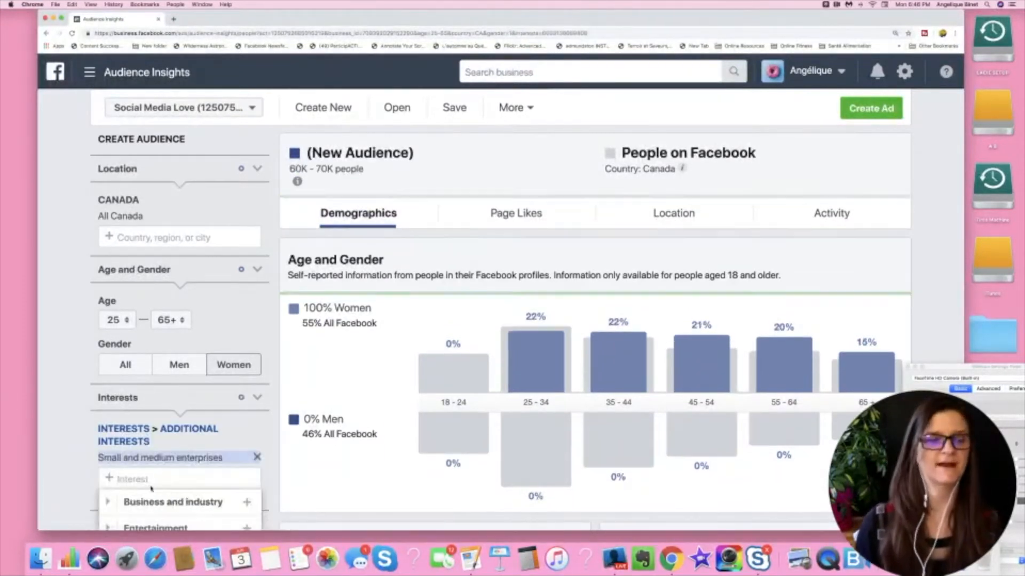
pyautogui.click(71, 409)
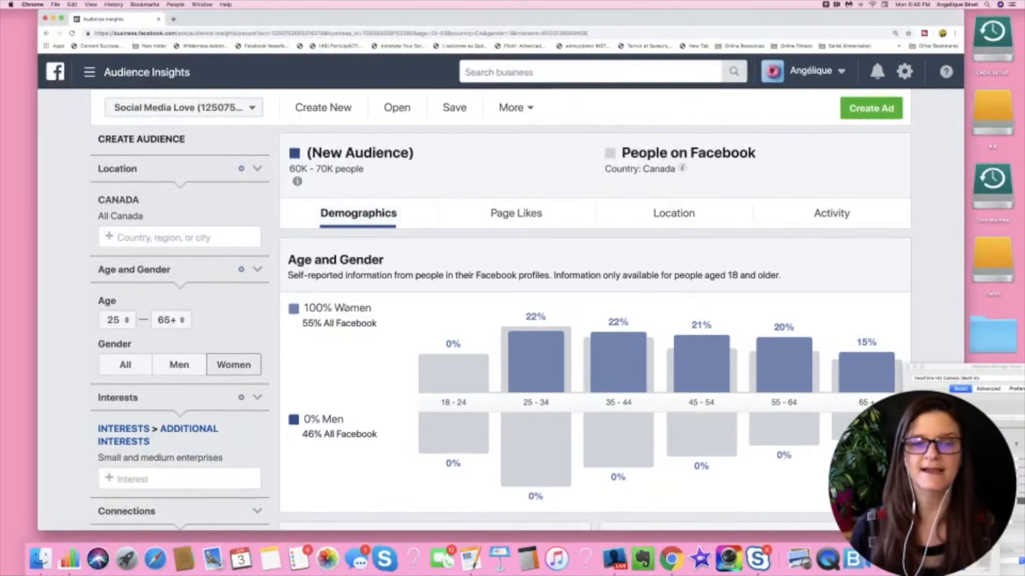
# Step: Compare the 25 - 34 and 55 - 64 age groups of the interest-filtered audience with Facebook users overall
pyautogui.scroll(-2, 350, 390)
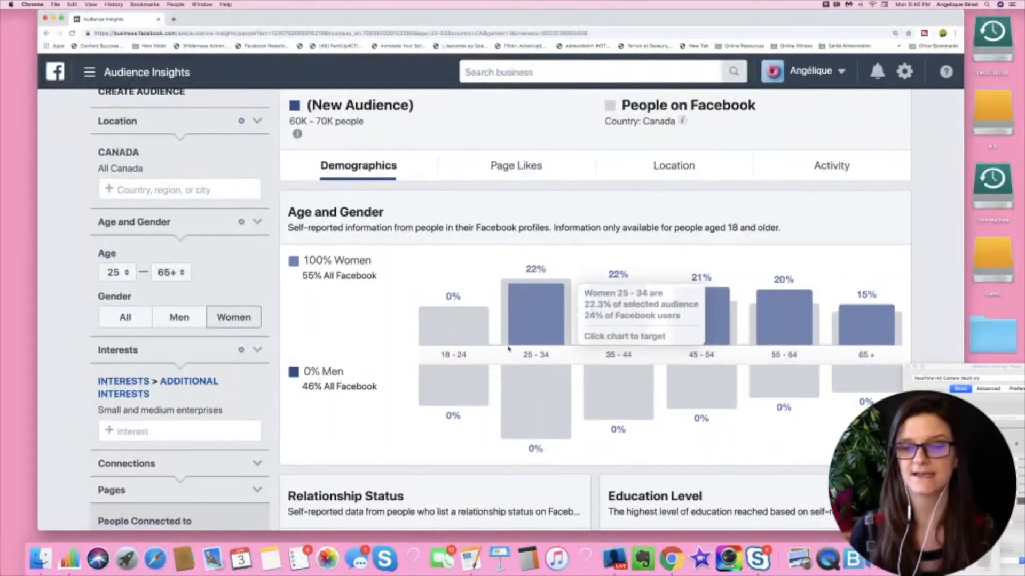
pyautogui.moveTo(797, 348)
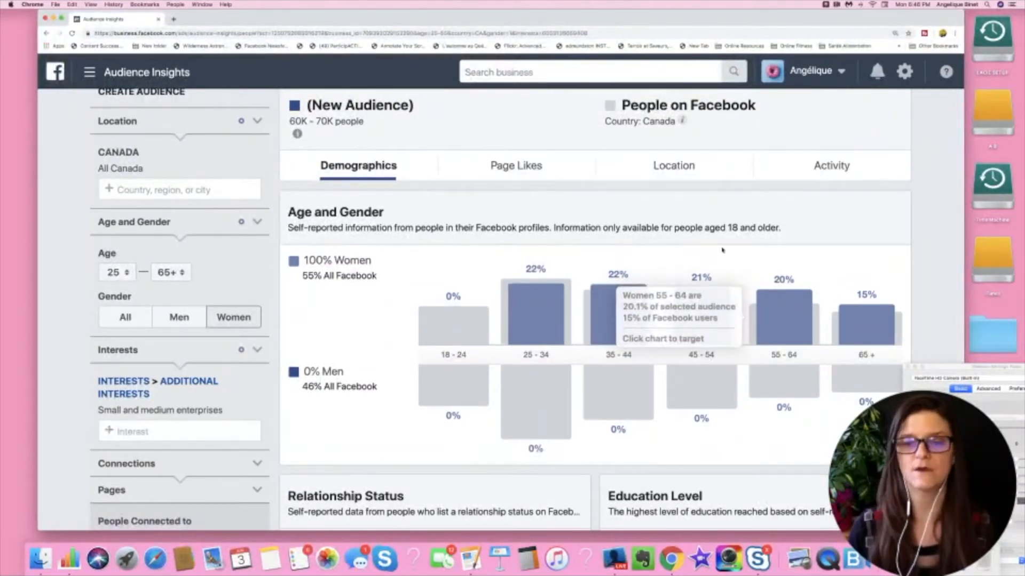
pyautogui.moveTo(732, 335)
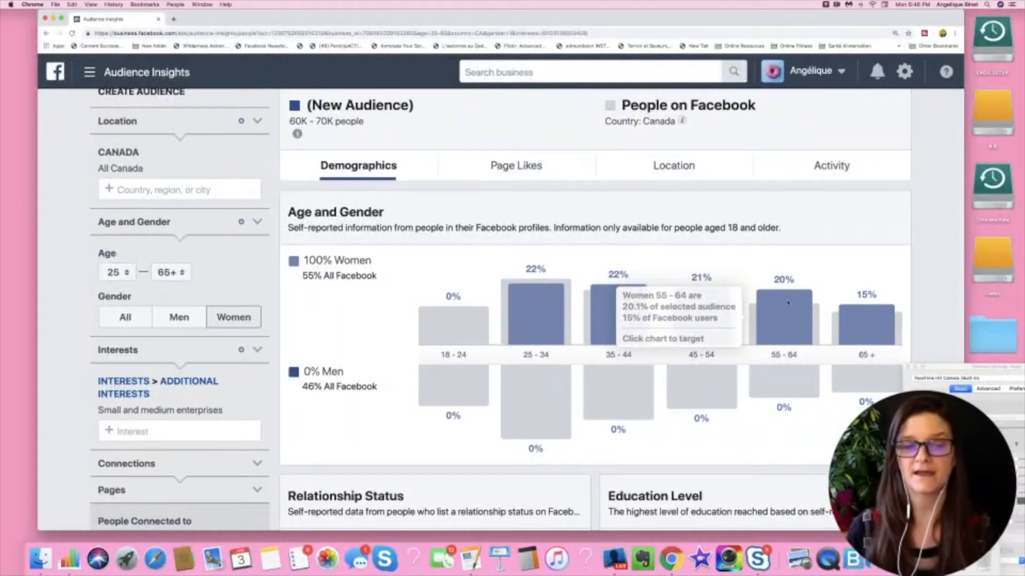
pyautogui.moveTo(532, 304)
# Step: Examine the Relationship Status and Education Level charts, comparing the selected audience with Facebook users for each category
pyautogui.scroll(-3, 532, 304)
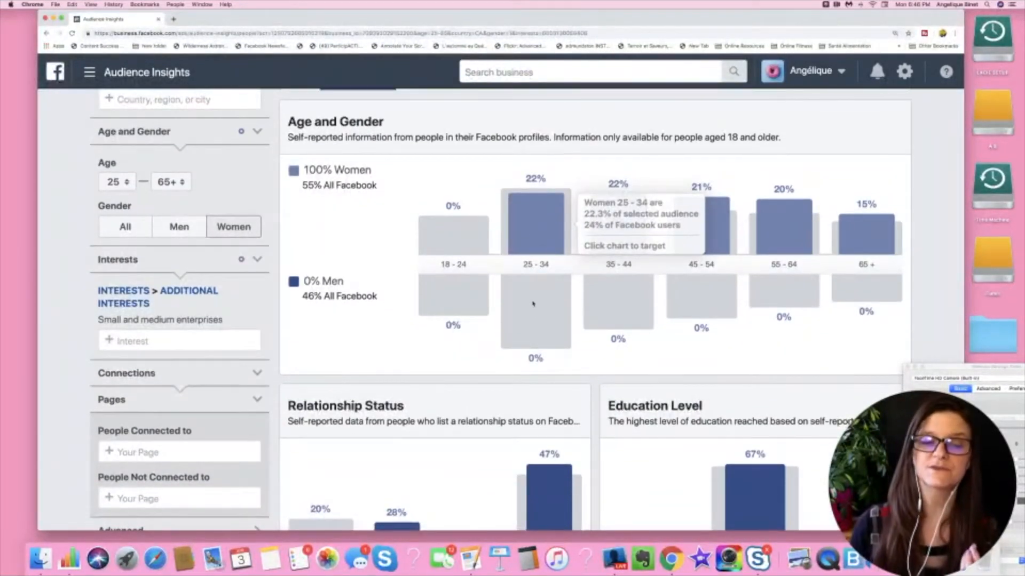
pyautogui.scroll(-5, 533, 304)
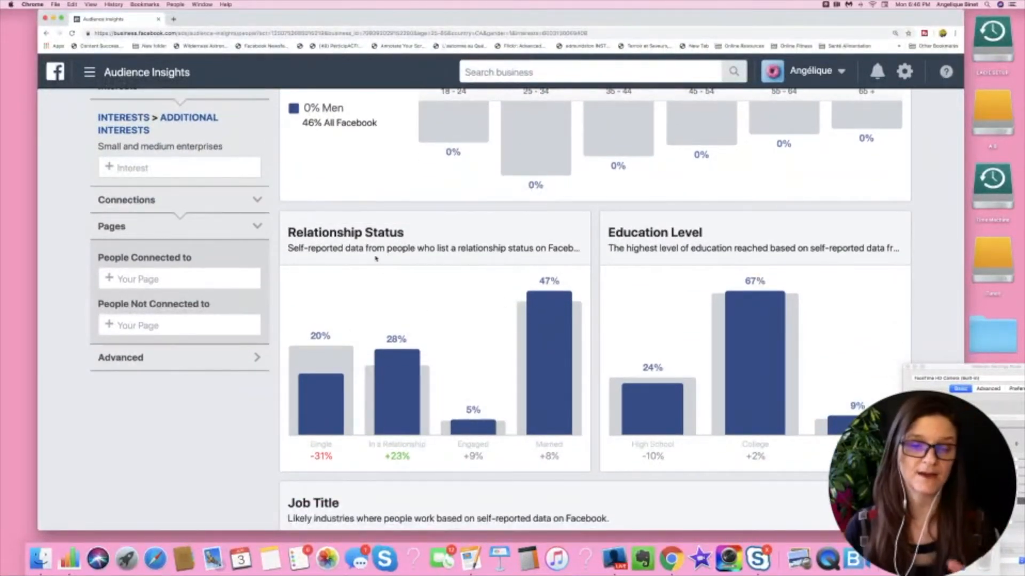
pyautogui.moveTo(391, 404)
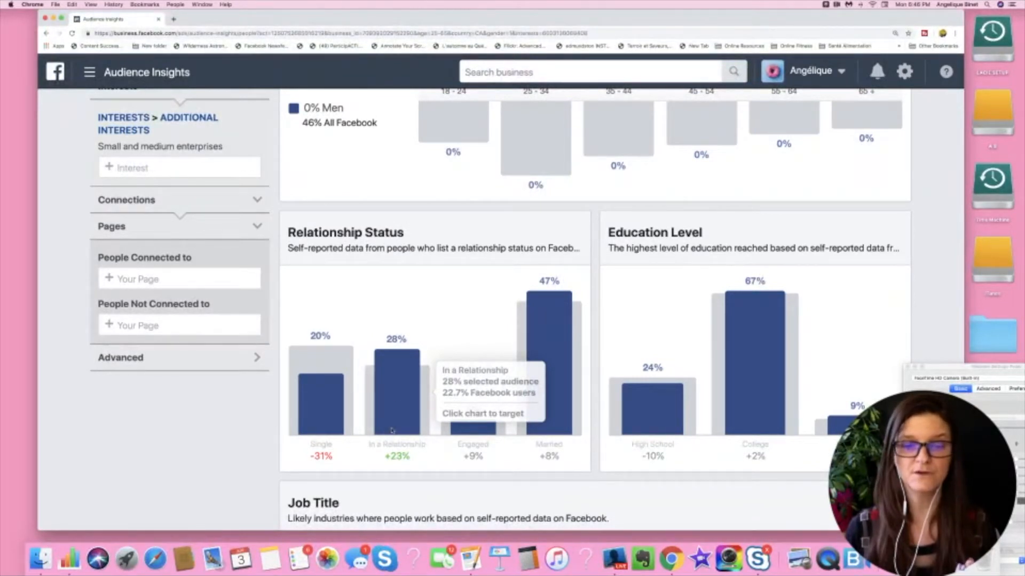
pyautogui.moveTo(570, 433)
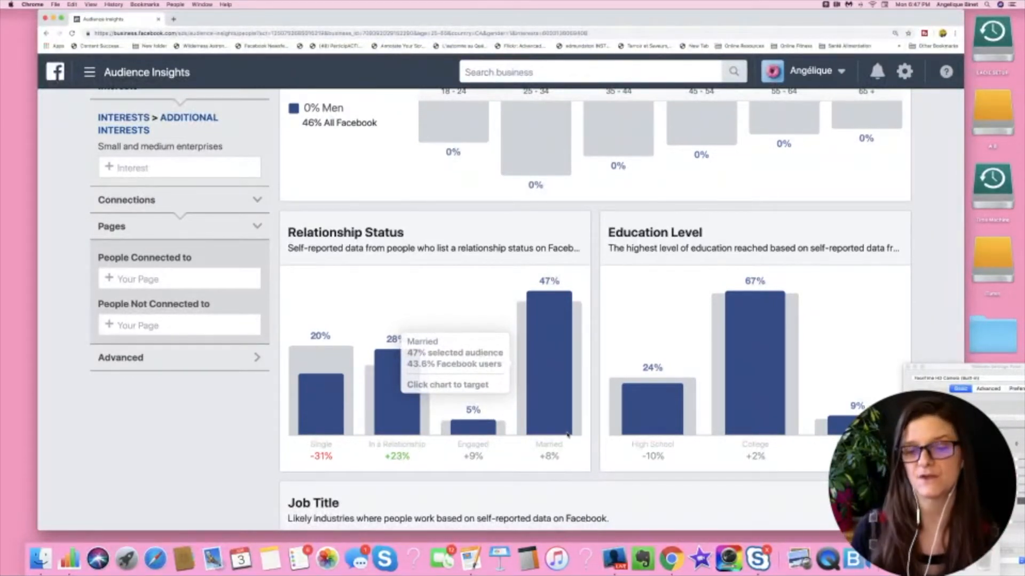
pyautogui.moveTo(663, 361)
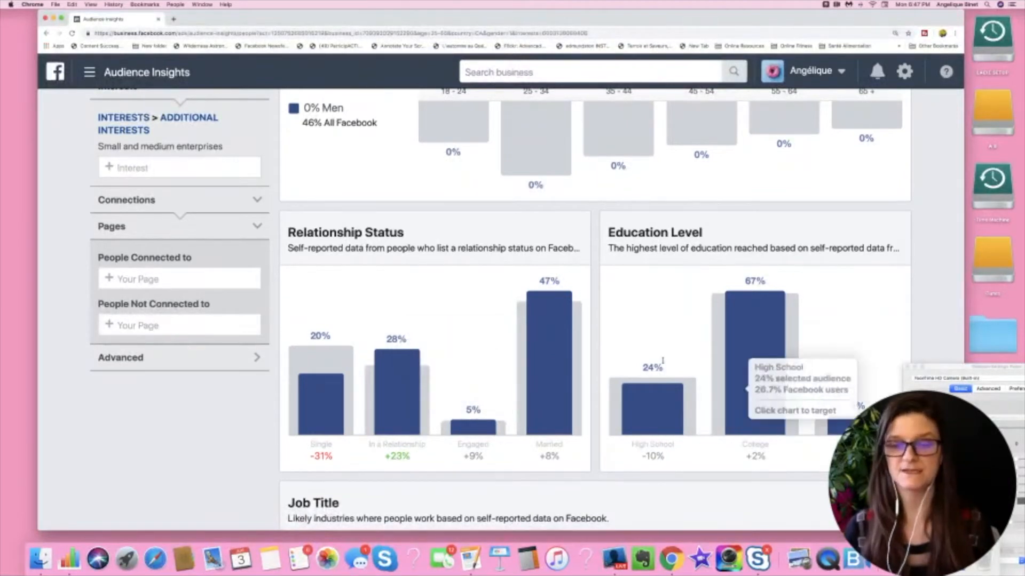
pyautogui.moveTo(806, 380)
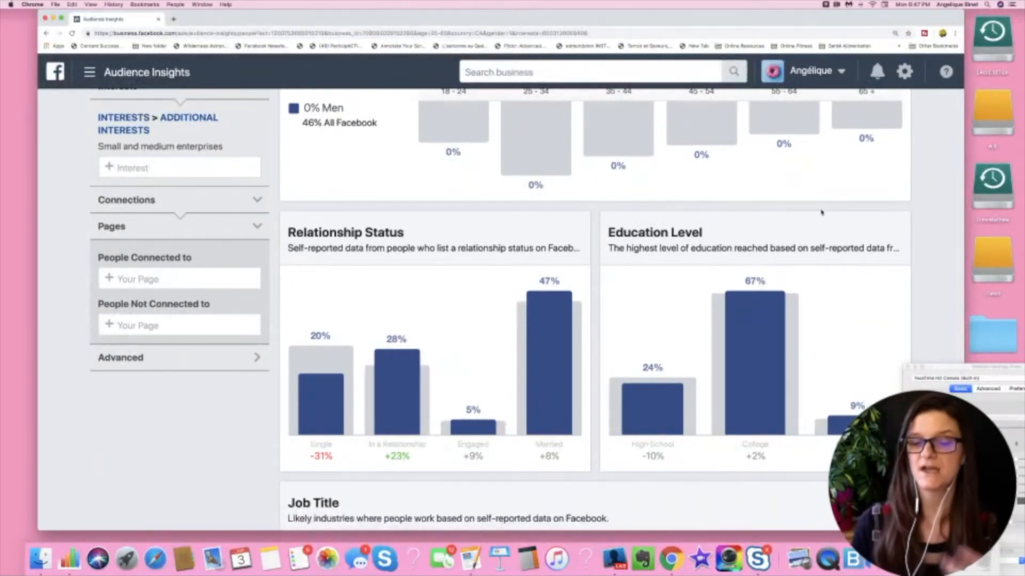
pyautogui.moveTo(858, 427)
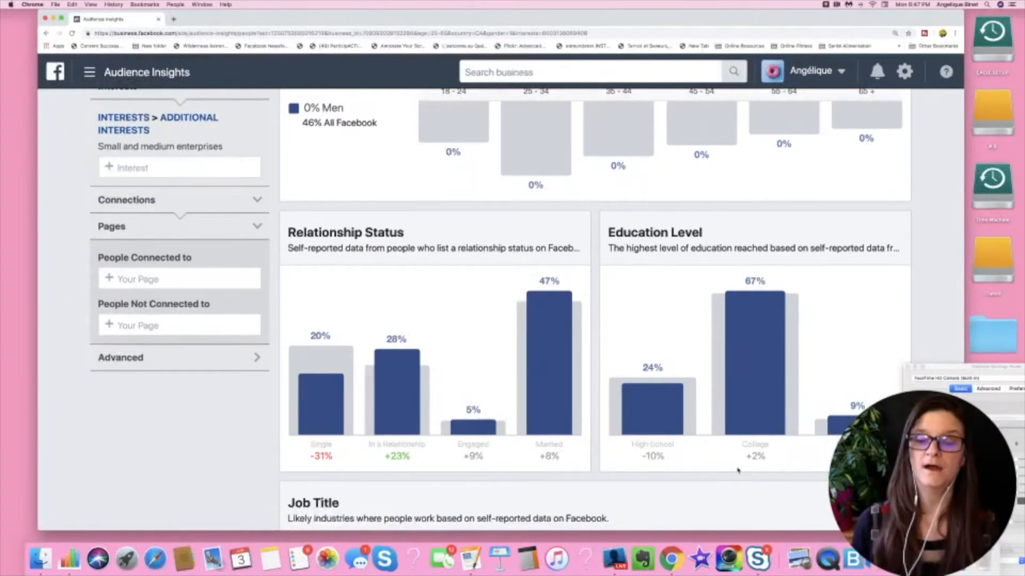
pyautogui.scroll(-1, 738, 470)
pyautogui.scroll(2, 739, 471)
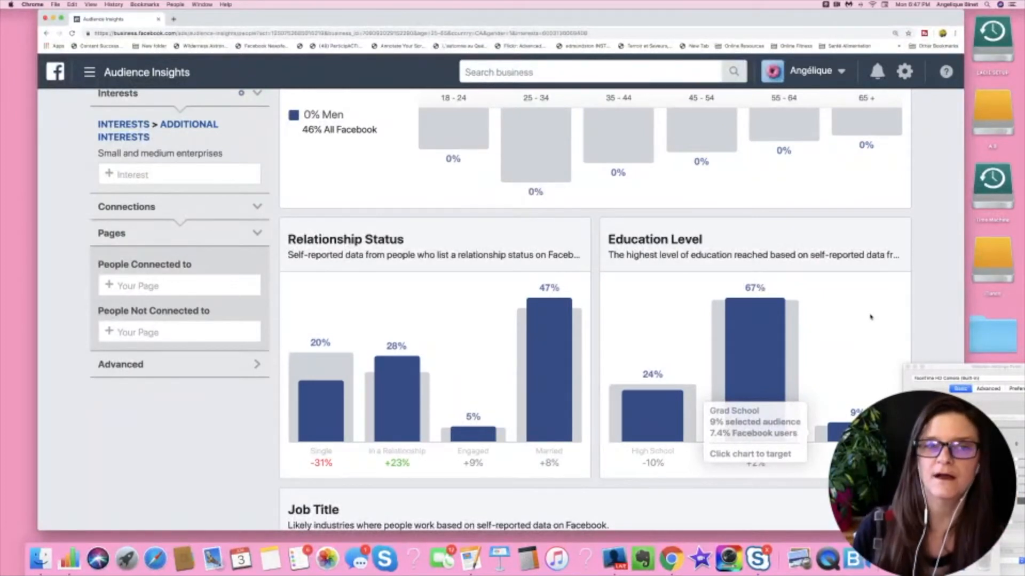
# Step: Examine the Job Title table, comparing the selected audience with Facebook users overall for each listed industry
pyautogui.scroll(-5, 870, 317)
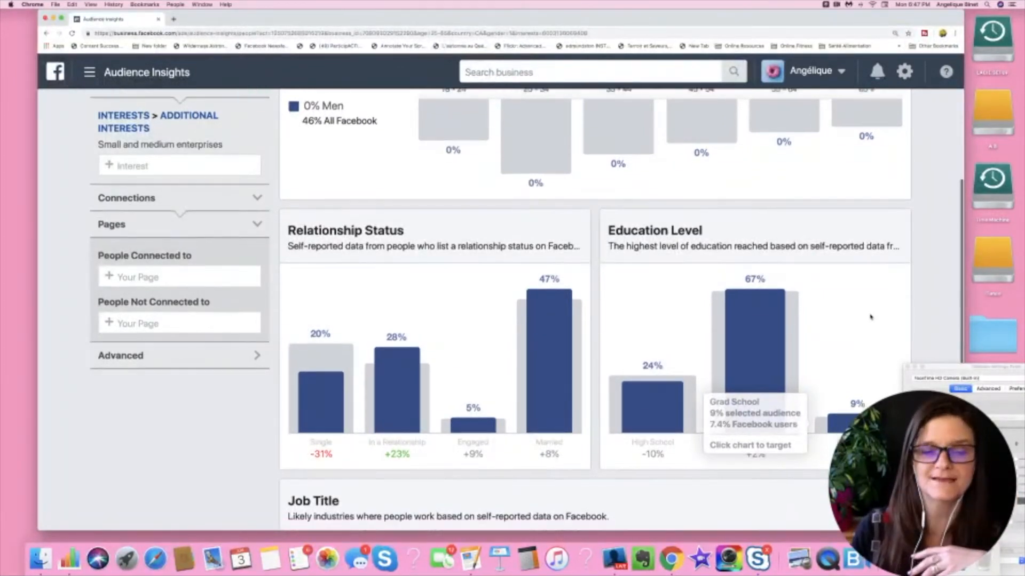
pyautogui.scroll(-6, 870, 317)
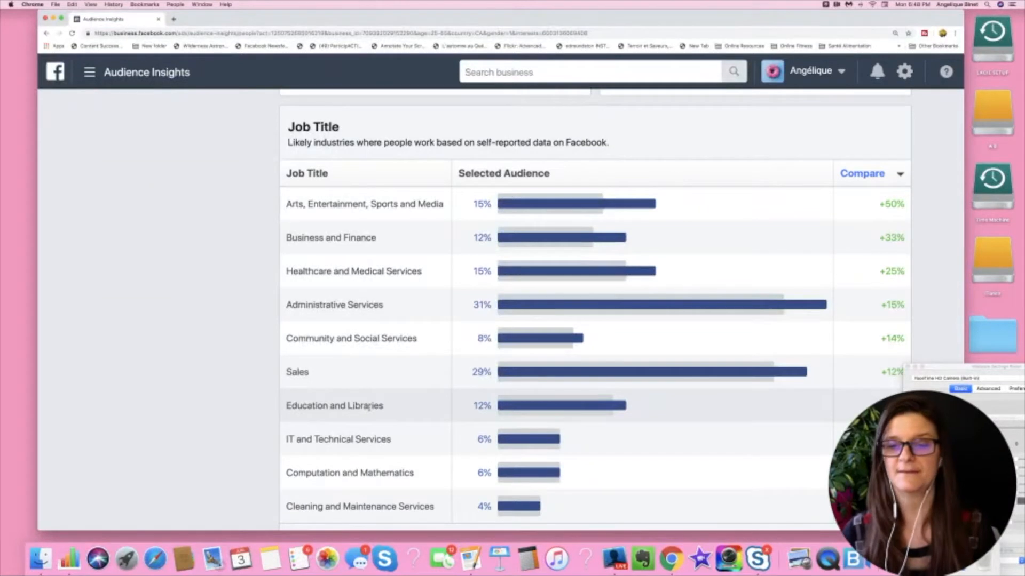
pyautogui.moveTo(625, 379)
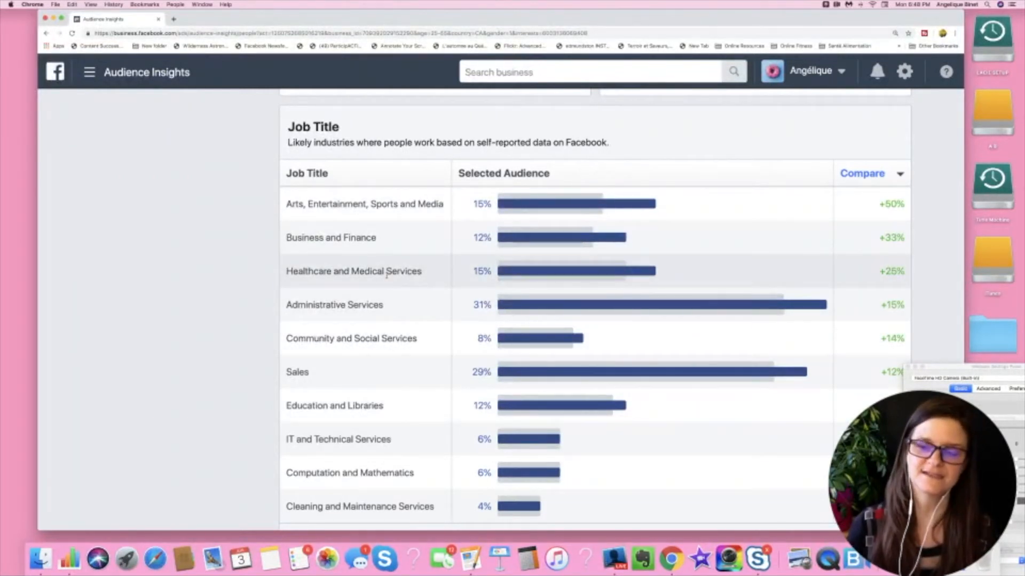
pyautogui.scroll(-1, 387, 275)
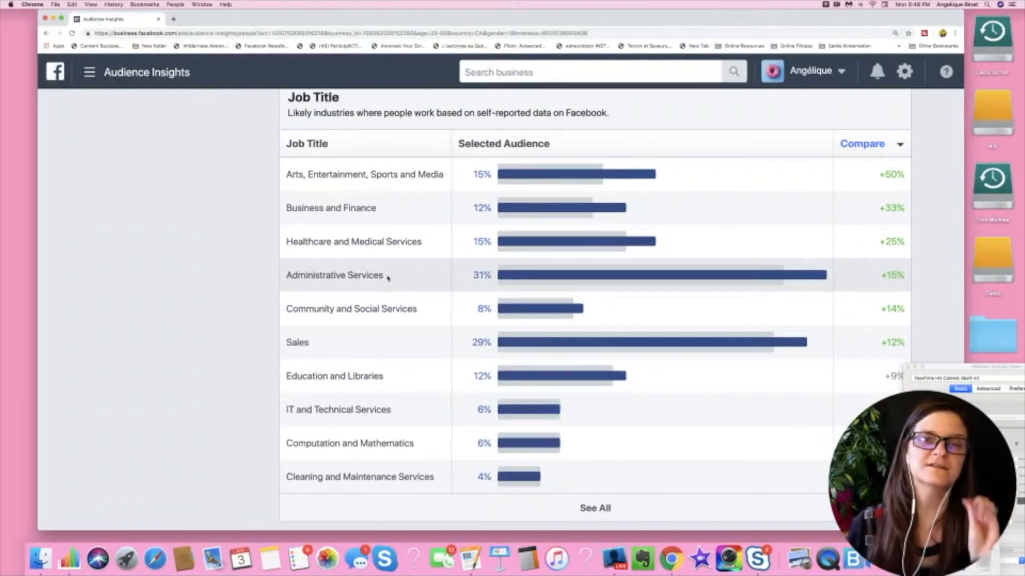
pyautogui.scroll(4, 388, 277)
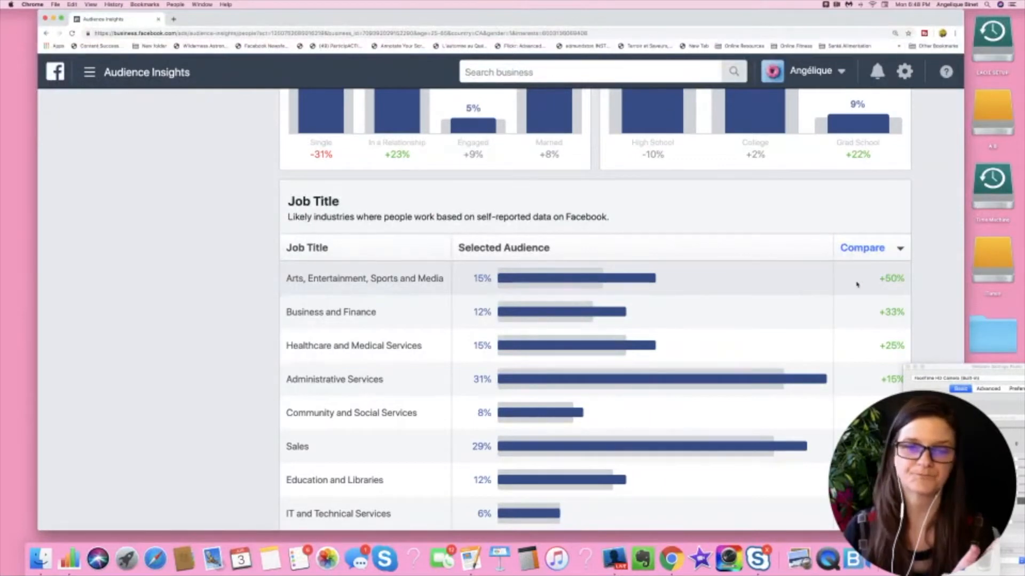
pyautogui.scroll(-2, 523, 507)
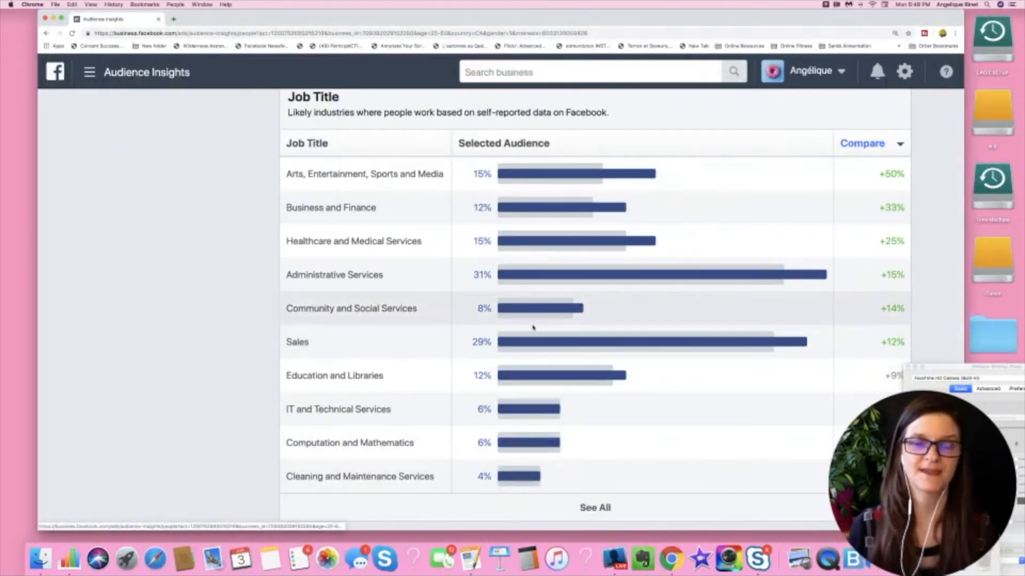
pyautogui.scroll(7, 532, 327)
pyautogui.scroll(4, 533, 327)
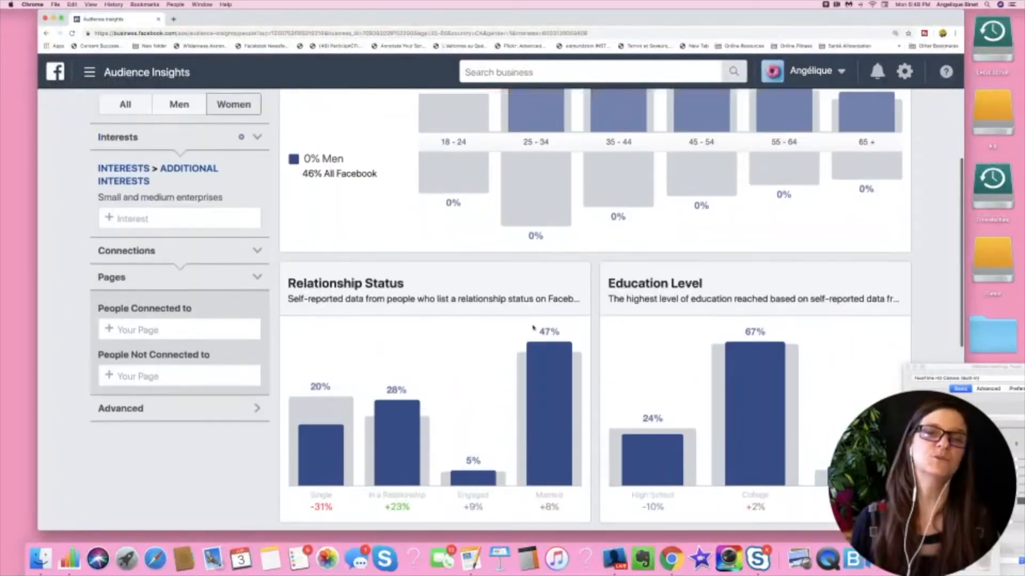
pyautogui.scroll(1, 532, 327)
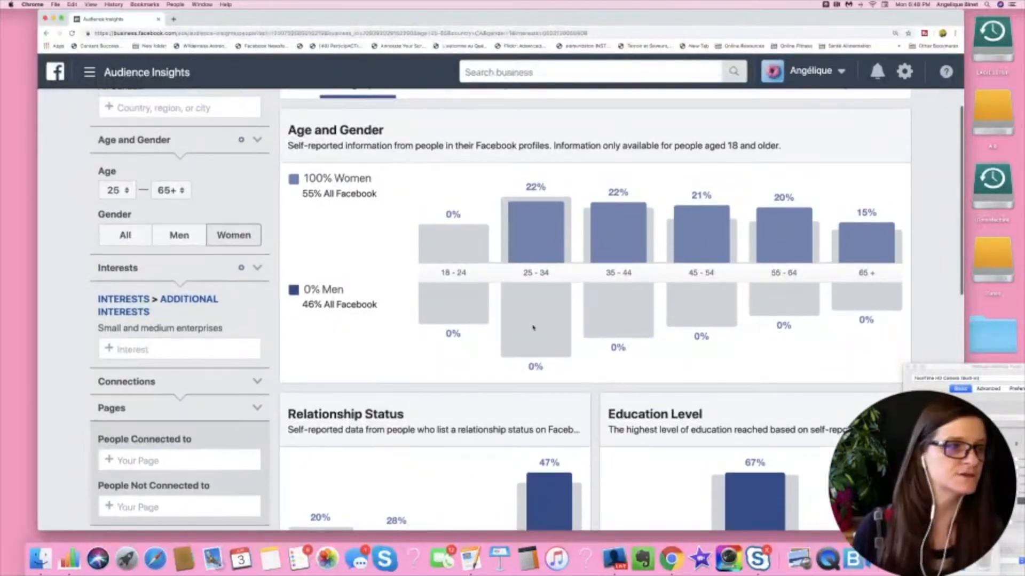